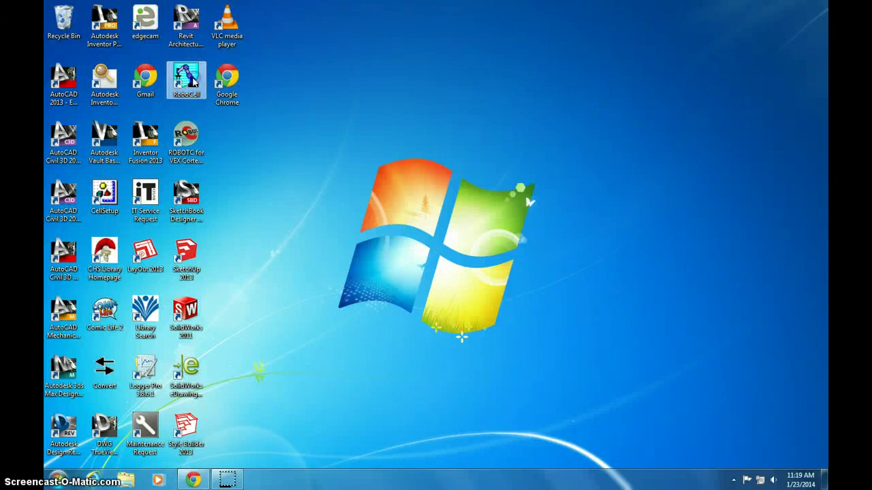
- Launch RoboCell, create a new project, and import the Pick and Place 3D workcell
double_click(194, 79)
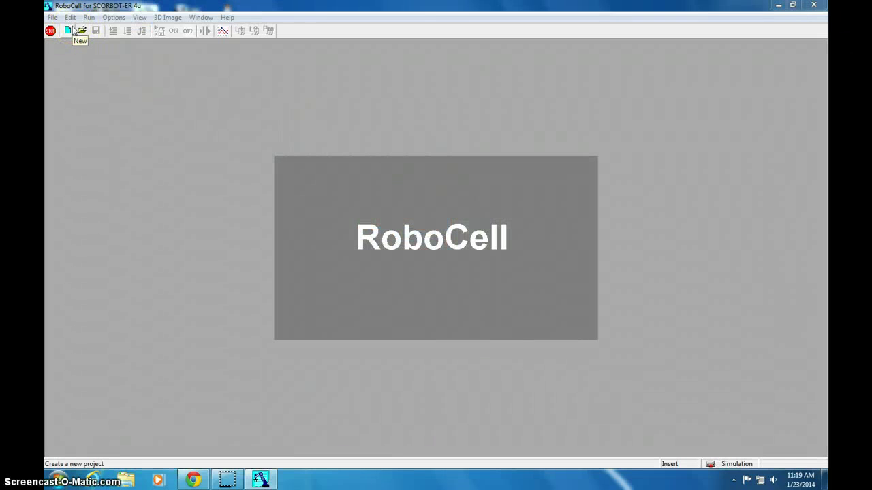
left_click(70, 30)
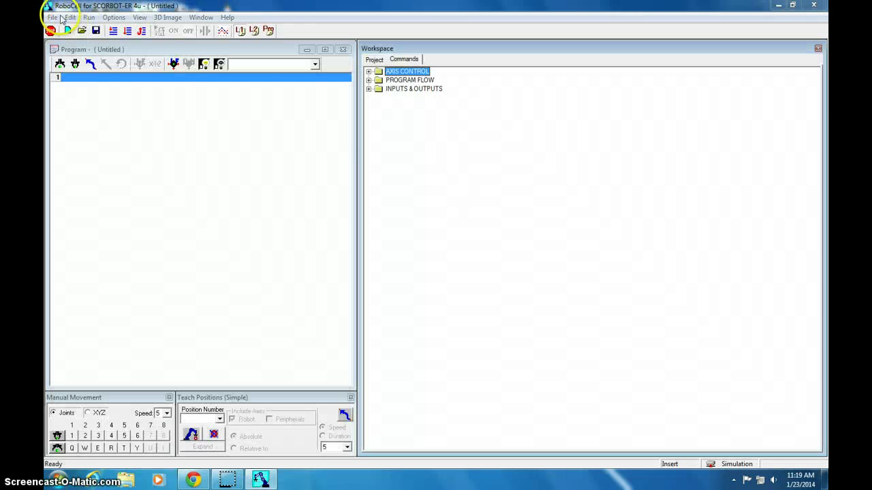
left_click(53, 17)
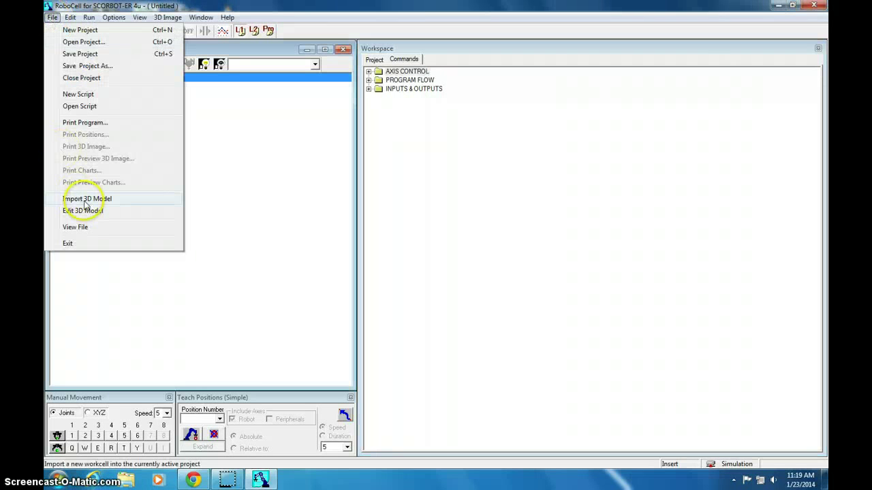
left_click(85, 199)
left_click(345, 214)
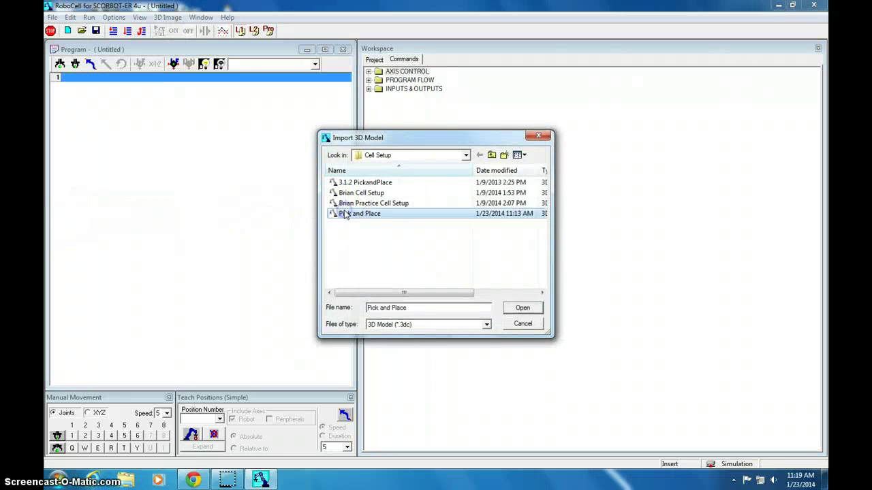
left_click(349, 214)
left_click(522, 311)
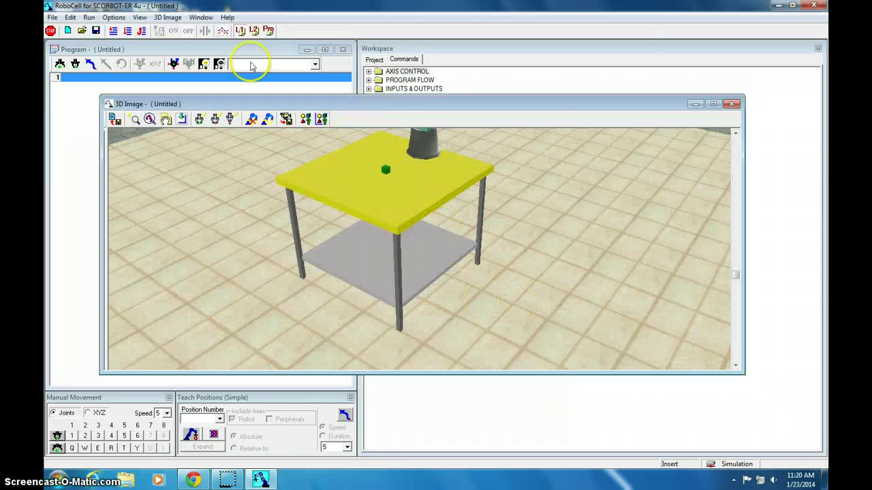
- Switch to the Simulation & Teach window layout and enable the Professional command set
left_click(210, 17)
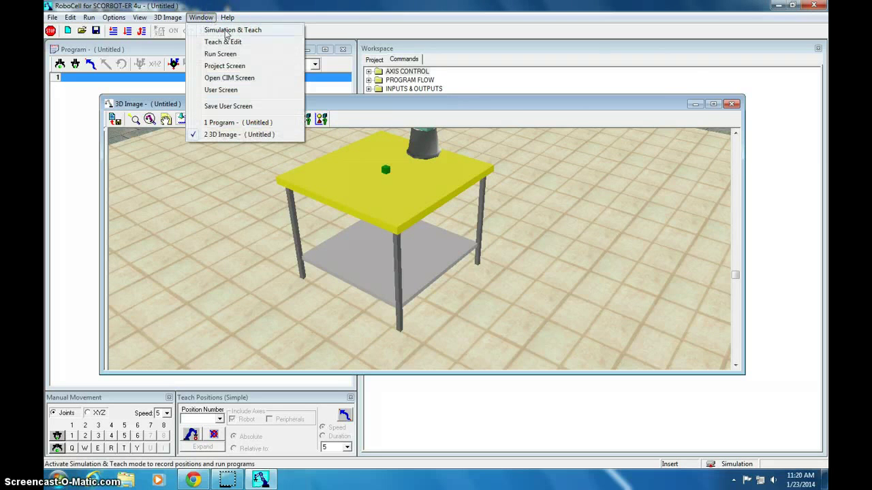
left_click(226, 31)
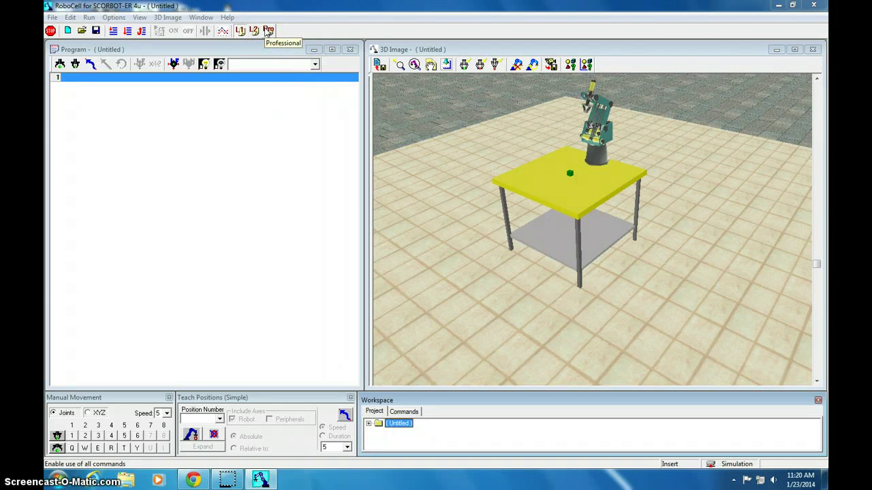
left_click(268, 31)
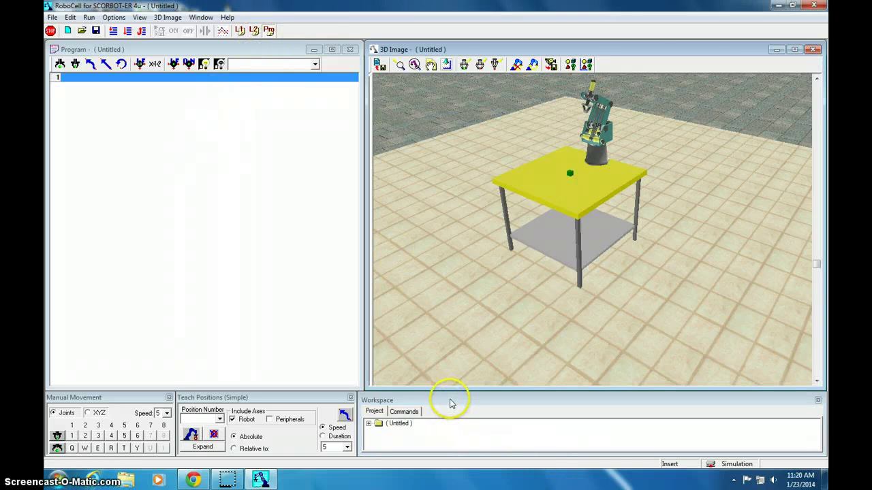
- Undock the Workspace panel, make it taller, and expand the untitled project
left_click_drag(450, 402, 436, 99)
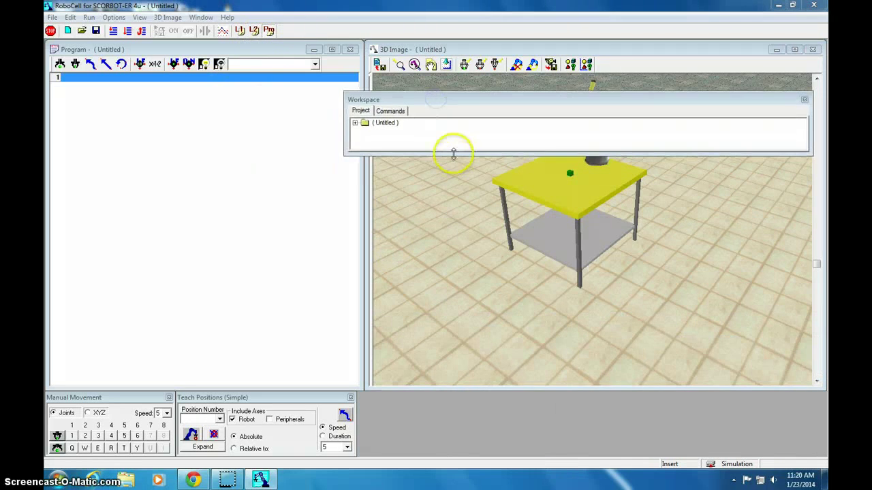
left_click_drag(453, 154, 470, 432)
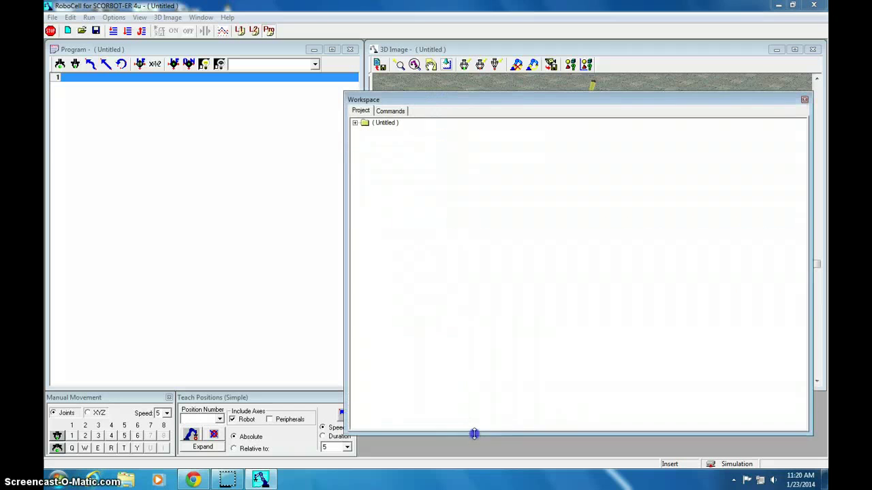
left_click(361, 111)
left_click(355, 124)
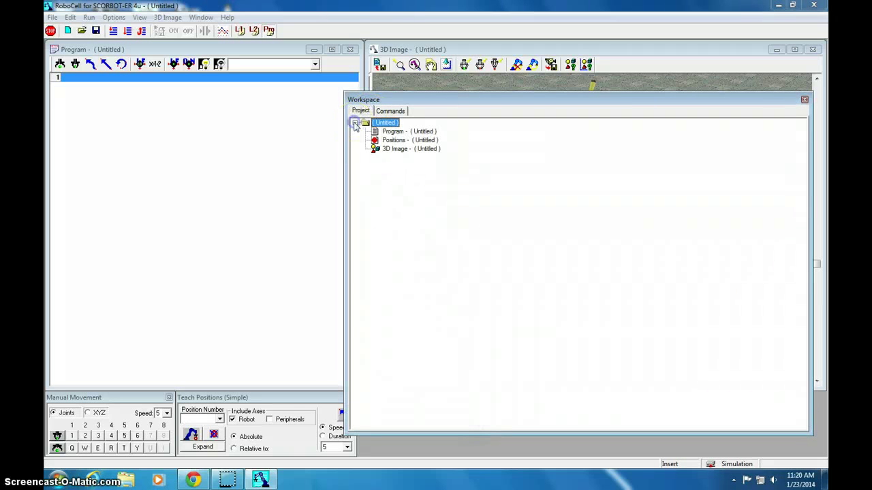
- In the Commands tab, expand AXIS CONTROL, PROGRAM FLOW and INPUTS & OUTPUTS, then scroll to Remark
left_click(398, 111)
left_click(355, 122)
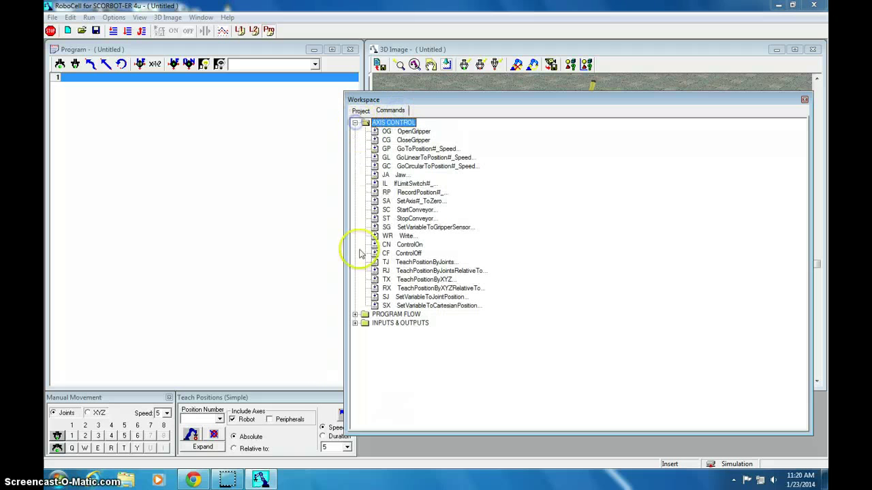
left_click(355, 314)
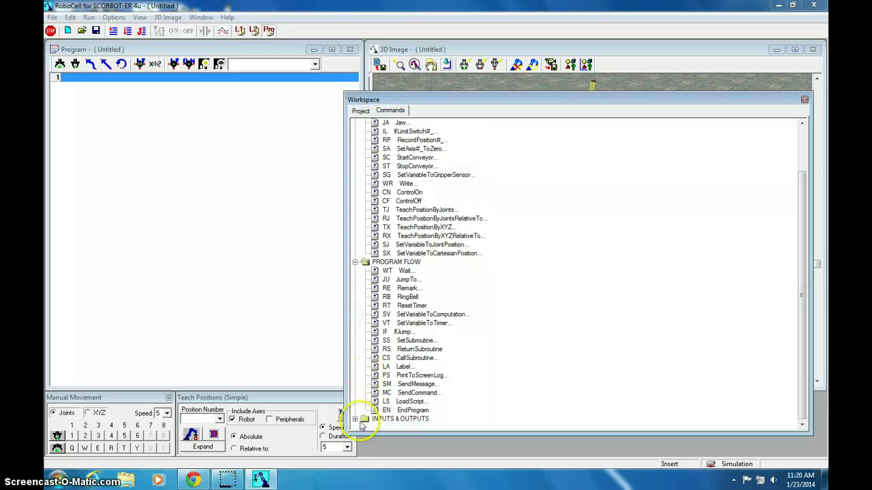
left_click(355, 419)
key("Home")
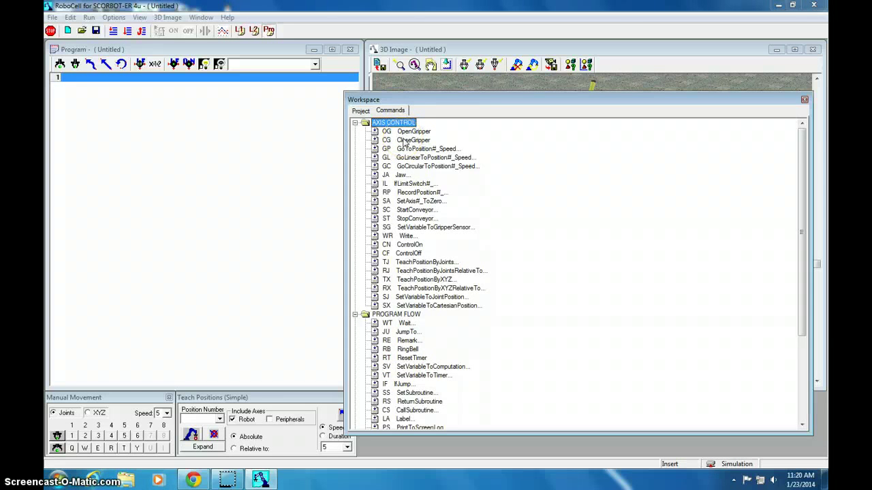
scroll(404, 141, "down", 3)
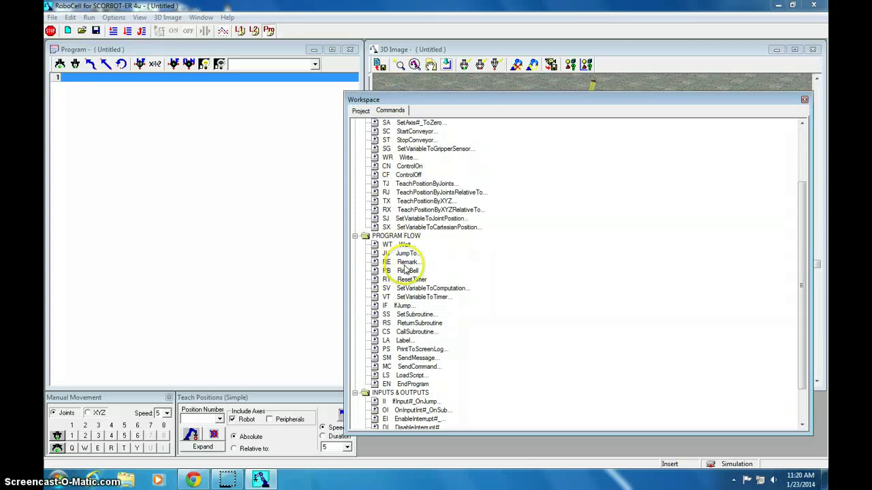
scroll(406, 268, "down", 1)
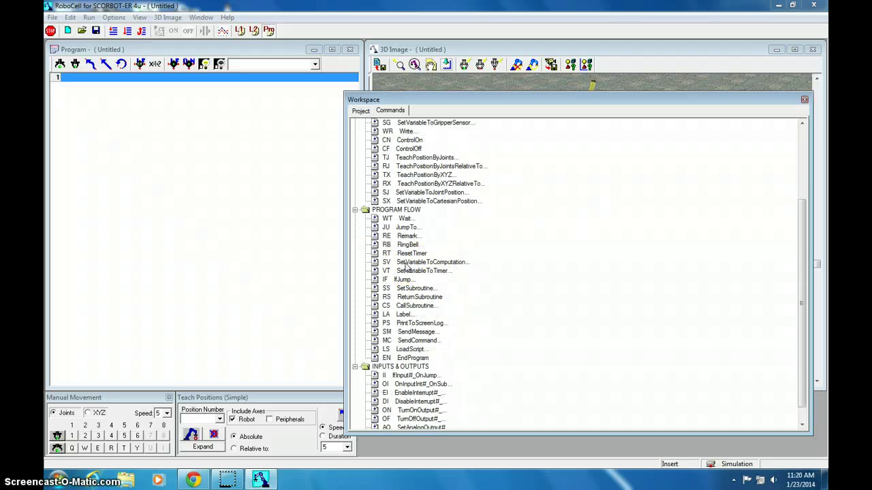
scroll(407, 268, "up", 1)
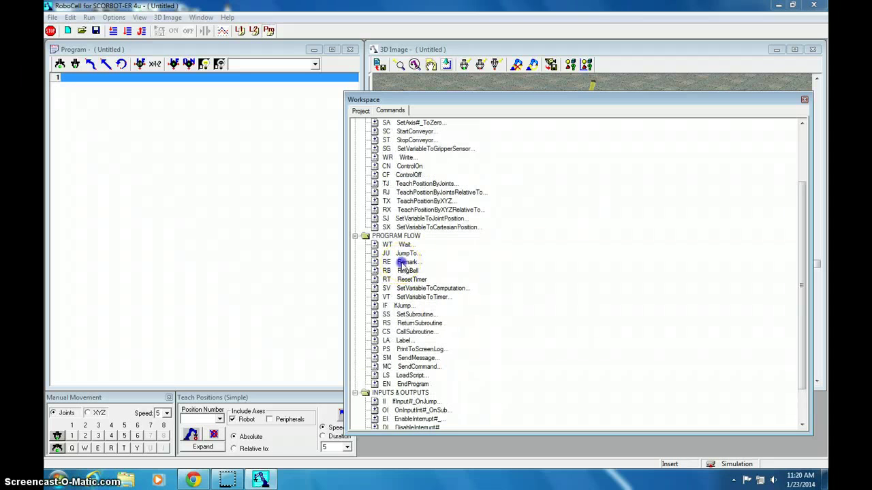
- Add a Remark command as line 1 and enter 'Claw Practice' as its text
left_click(393, 264)
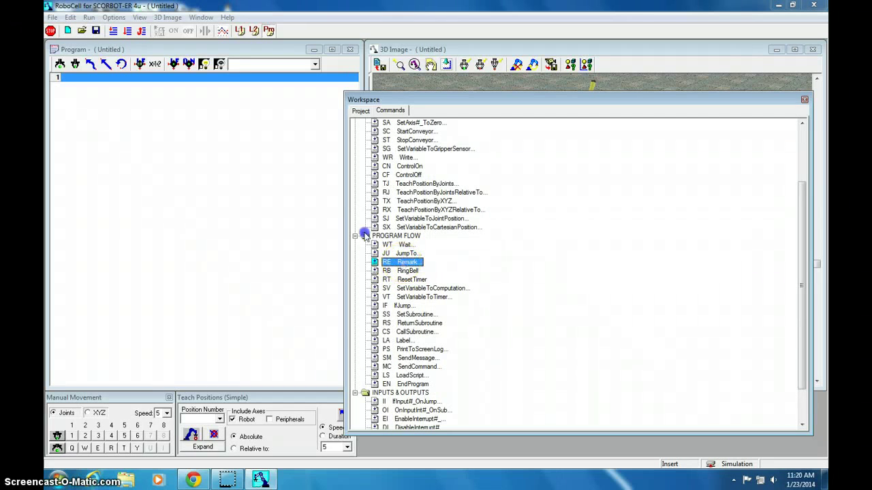
left_click_drag(402, 266, 100, 82)
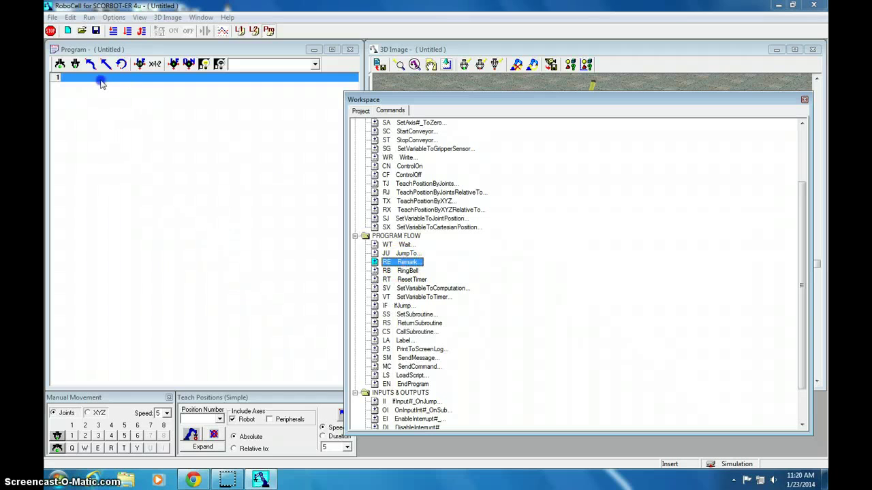
double_click(375, 264)
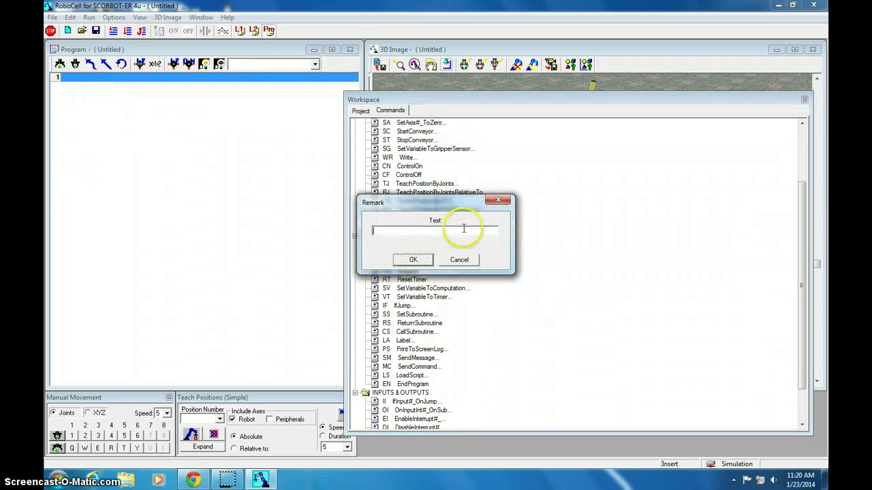
left_click(458, 261)
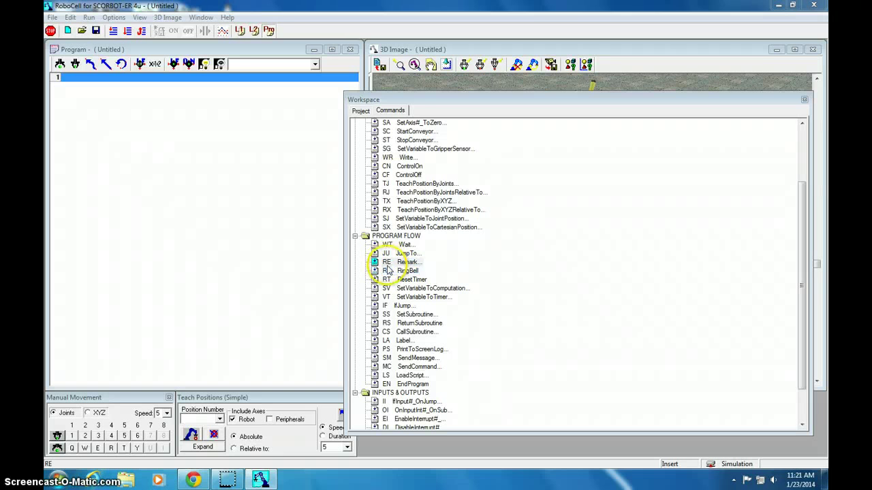
double_click(386, 266)
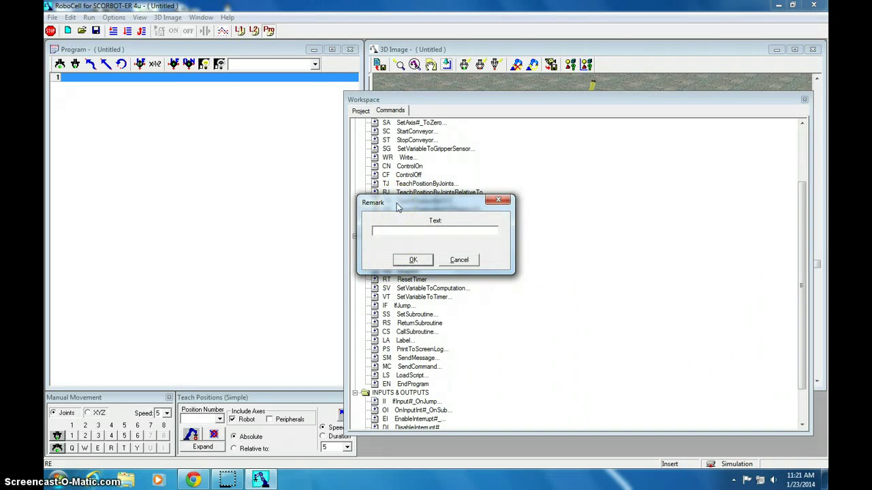
type("Claw Pi")
- Confirm the Claw Practice remark and add a second remark holding the student's name
key("Return")
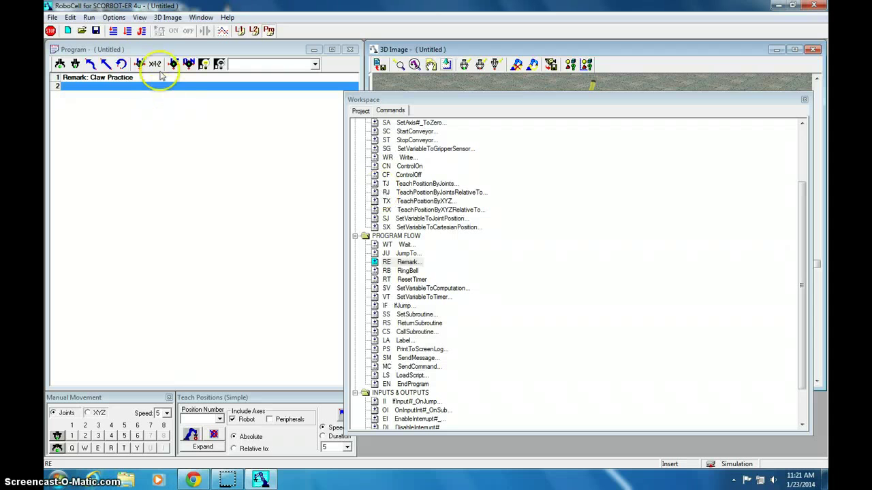
left_click(136, 50)
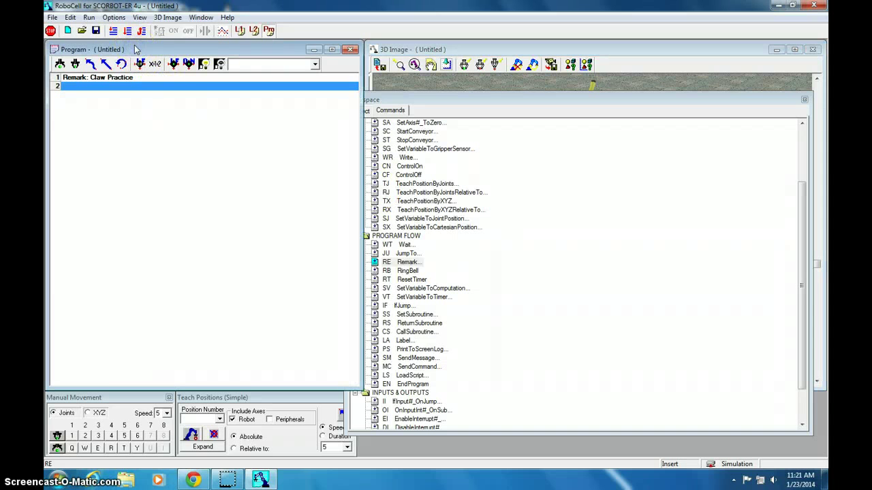
left_click(146, 63)
key("e")
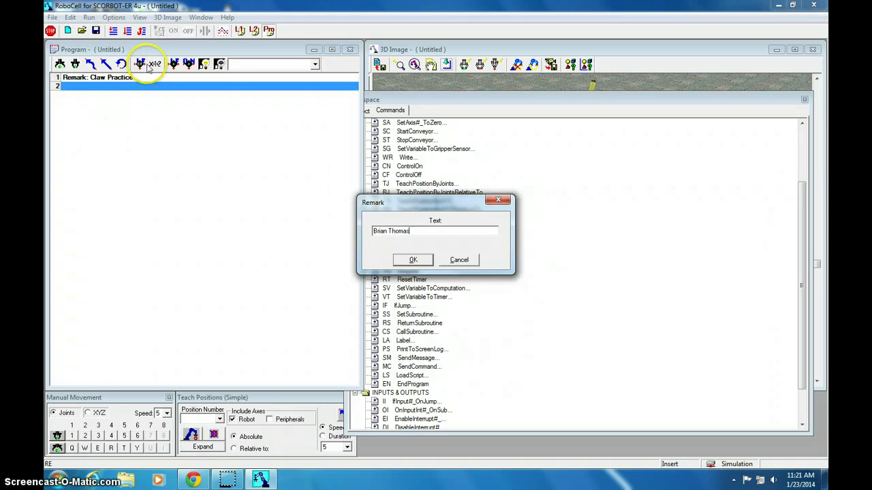
type("as")
key("Return")
- Add remark lines 'Period 5,6' and '1/23/14' as program lines 3 and 4
key("r")
key("e")
type("Period 5,6")
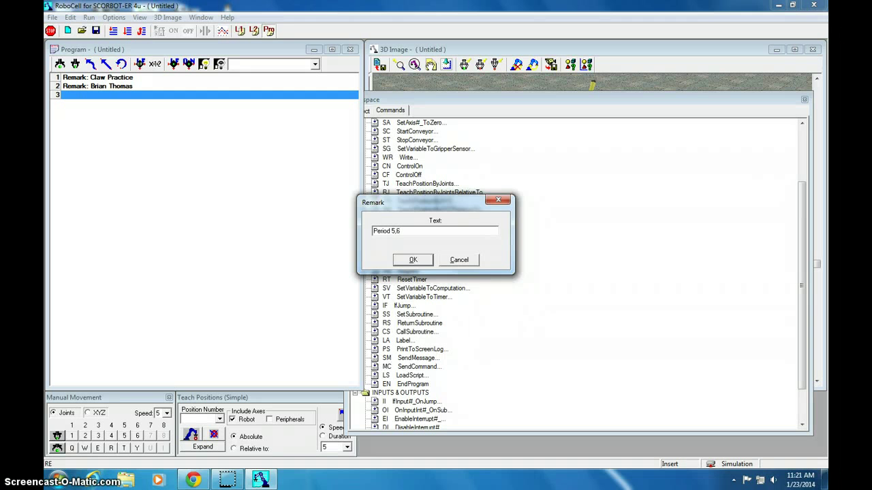
key("Return")
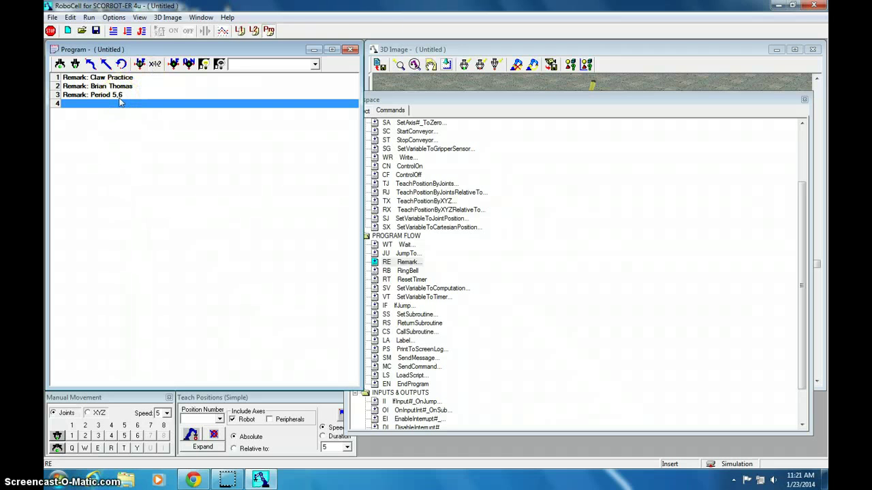
key("Return")
type("1/23/14")
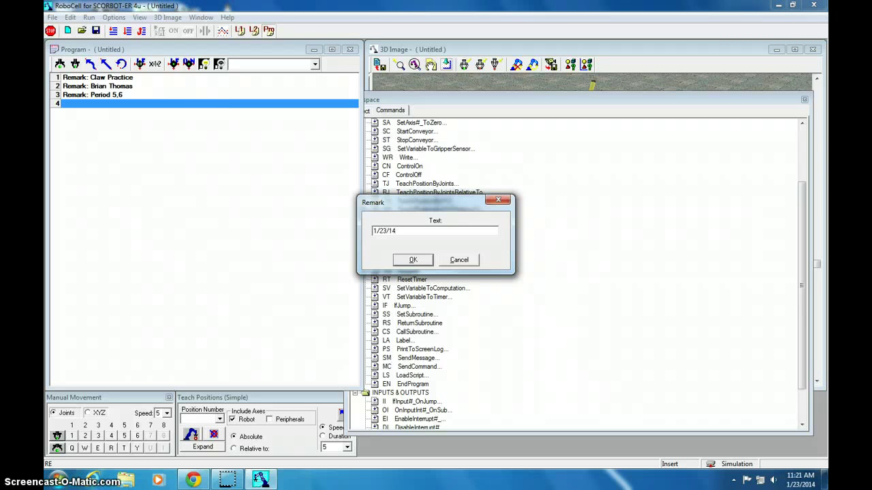
key("Return")
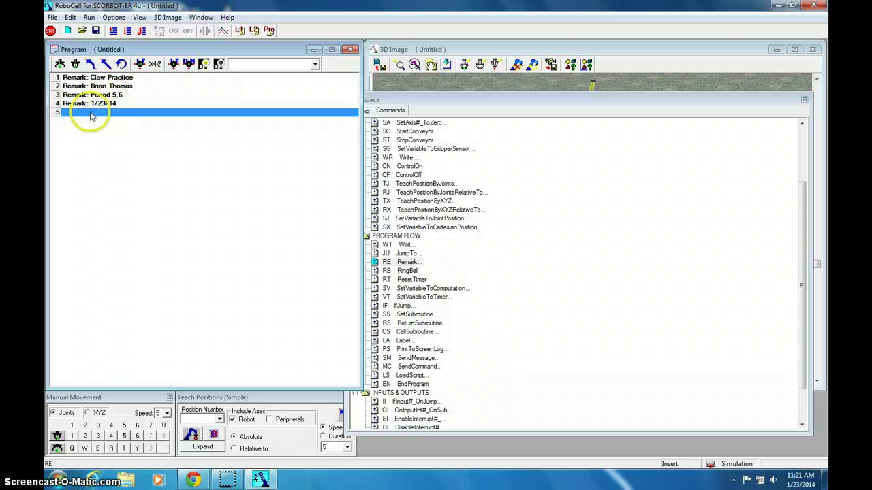
left_click_drag(449, 100, 451, 100)
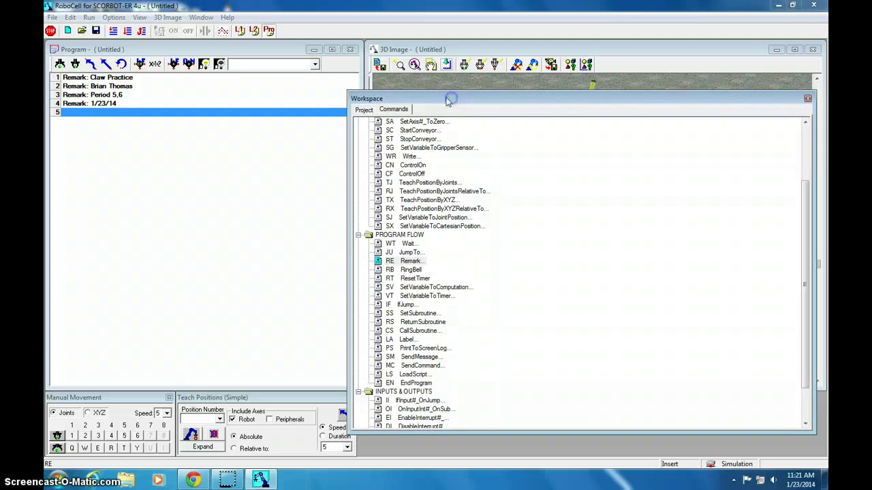
- Switch to the Simulation & Teach layout and show the Workspace Commands tab
left_click(201, 17)
left_click(213, 30)
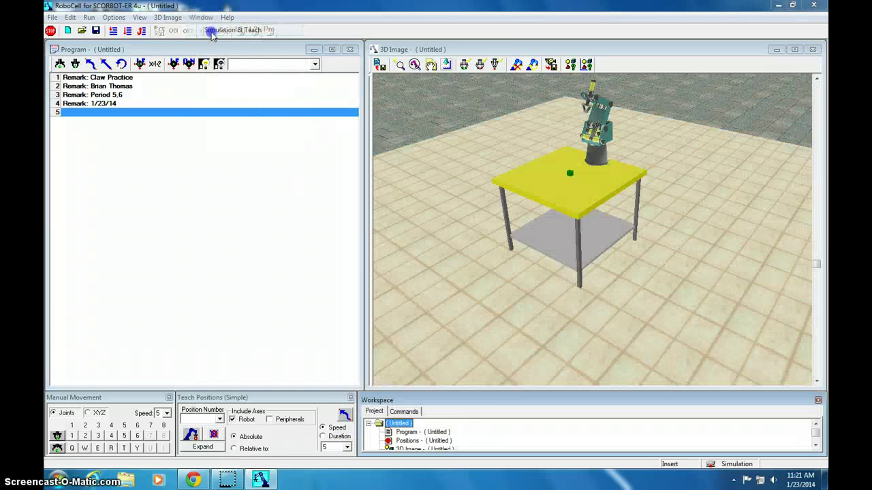
left_click(818, 445)
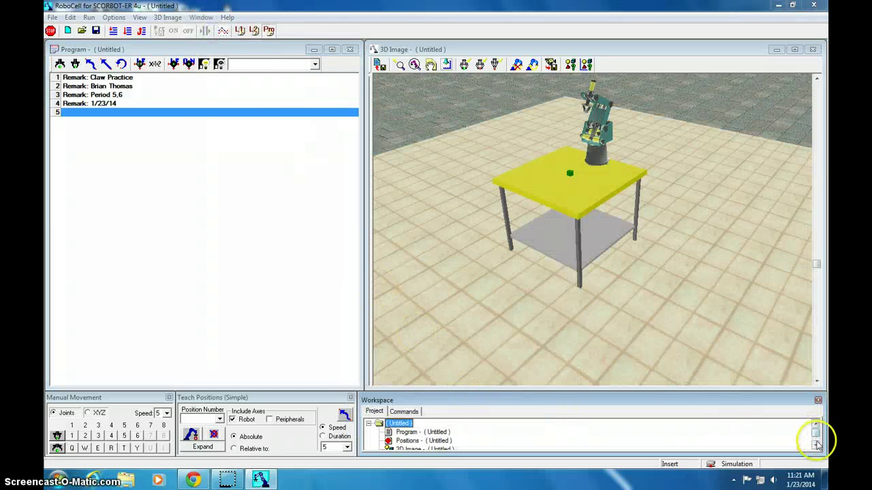
left_click(818, 444)
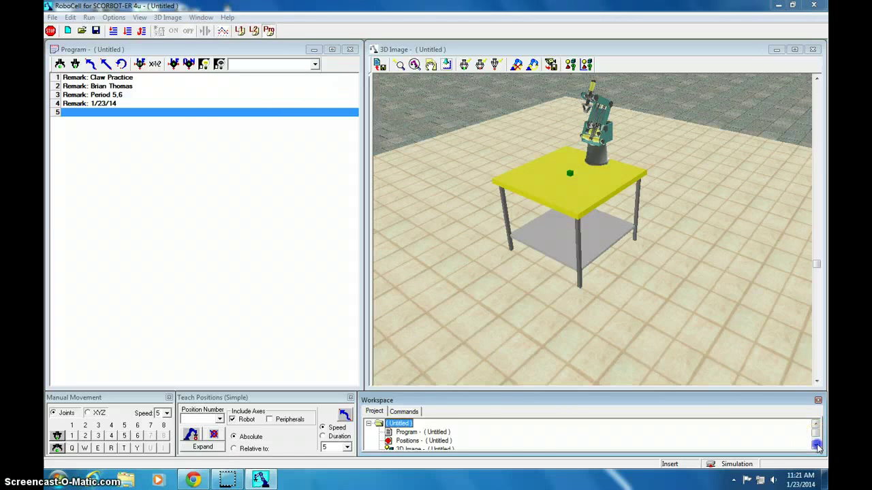
left_click(402, 412)
left_click(815, 447)
left_click(815, 447)
left_click(815, 447)
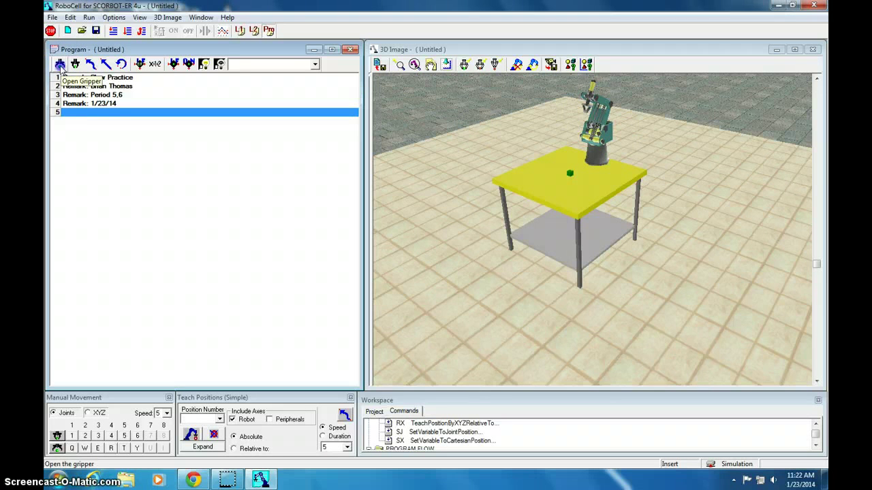
- Undock the command panel over the 3D view and enlarge it to show more commands
left_click(60, 66)
left_click(77, 113)
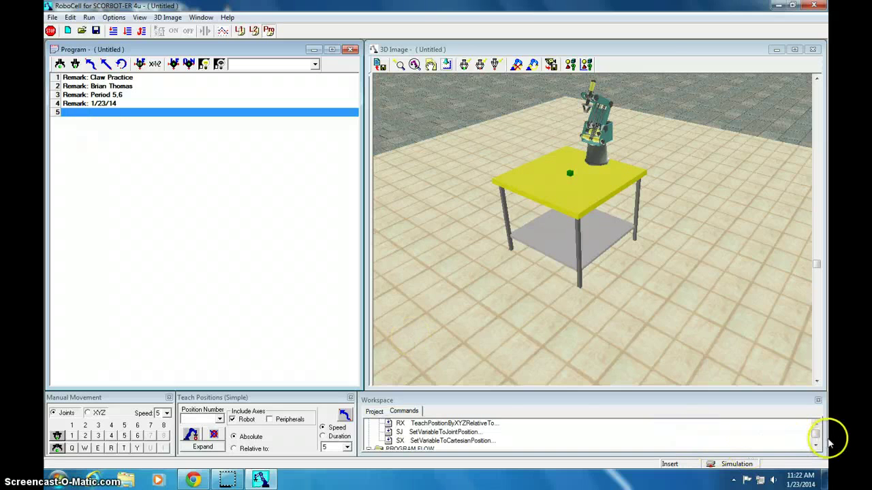
left_click(816, 444)
left_click(816, 445)
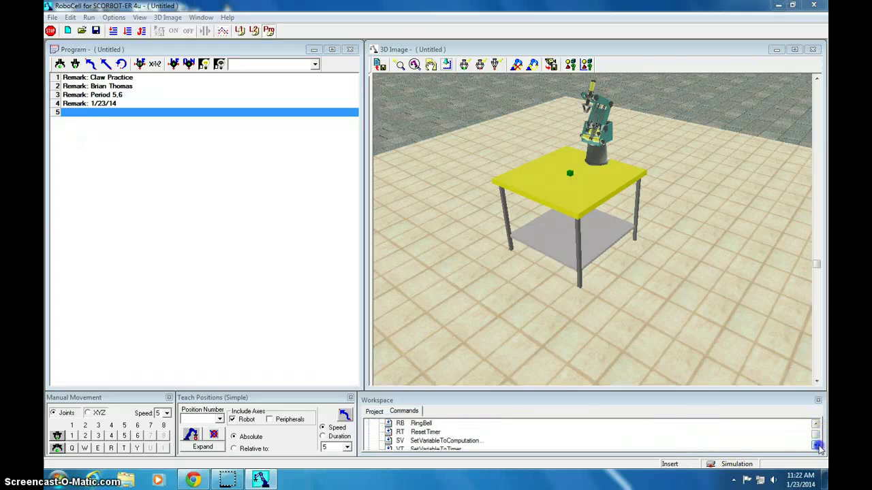
left_click(816, 445)
left_click(817, 445)
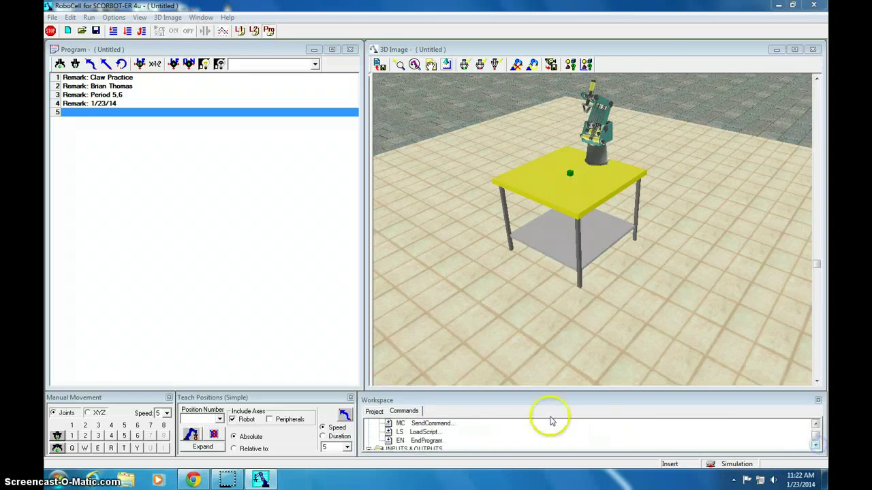
left_click_drag(525, 411, 529, 139)
left_click_drag(541, 195, 543, 409)
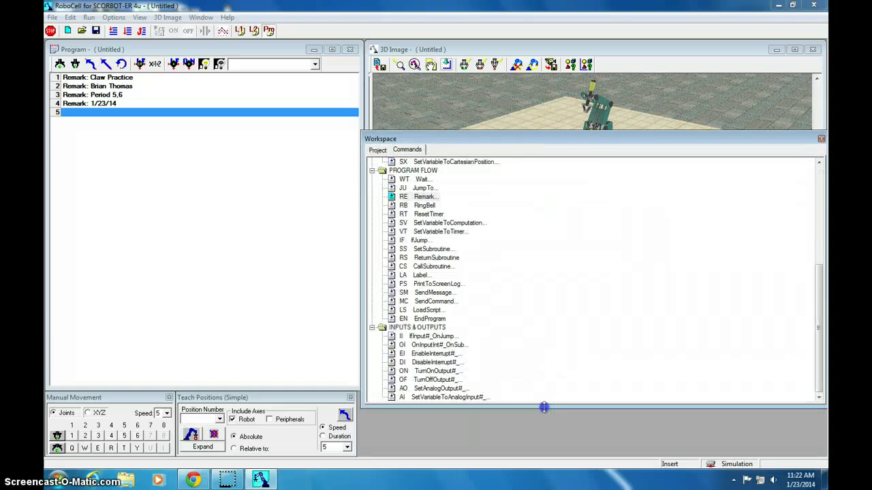
- Insert an Open Gripper command on empty program line 5 using the OG shortcut
left_click(820, 167)
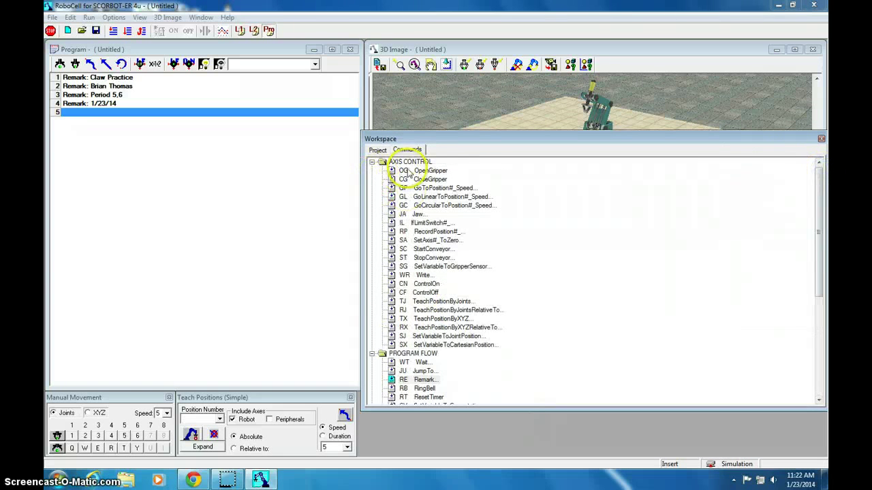
mouse_move(413, 139)
left_mouse_down()
mouse_move(400, 319)
mouse_move(412, 395)
left_mouse_up()
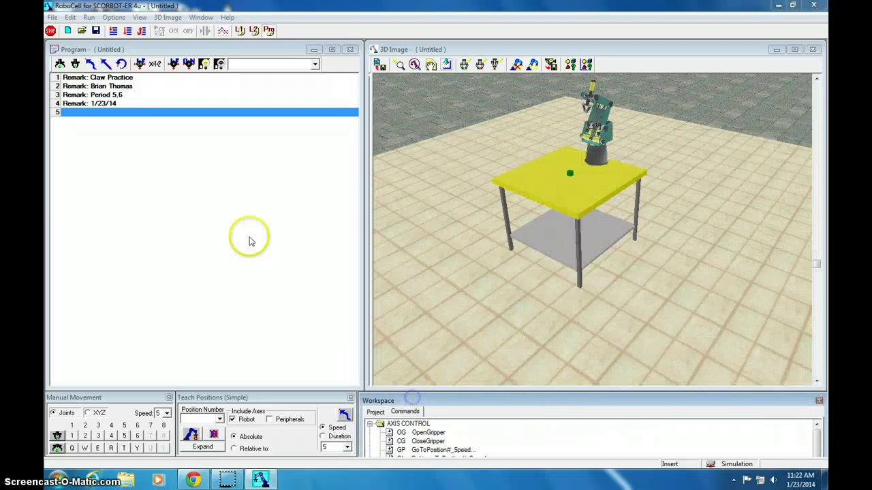
left_click(105, 116)
type("G")
key("Return")
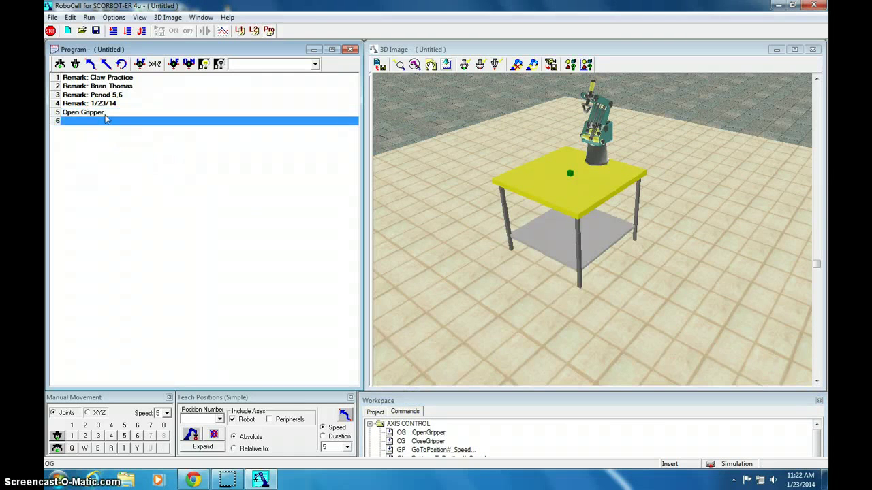
left_click(93, 124)
mouse_move(457, 401)
left_mouse_down()
mouse_move(455, 113)
mouse_move(468, 416)
mouse_move(510, 399)
left_mouse_up()
left_click(408, 346)
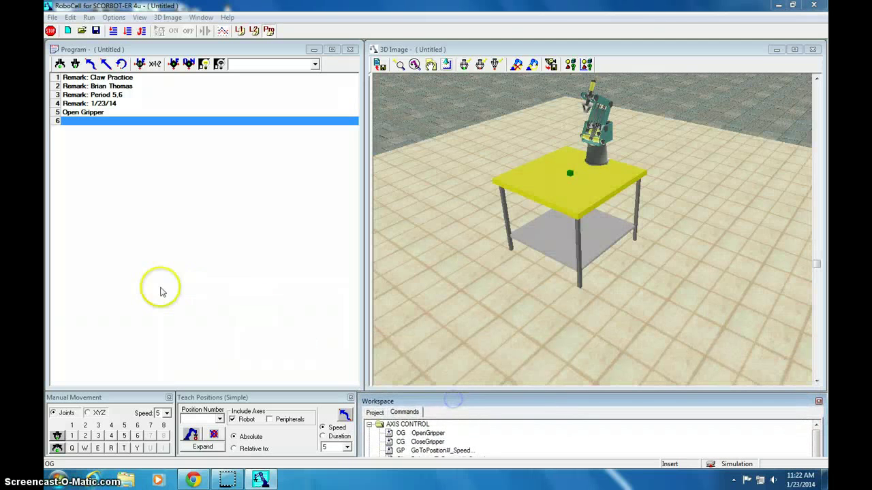
- Add Wait 10, Close Gripper, and Wait 5 as program lines 6 to 8
left_click(87, 121)
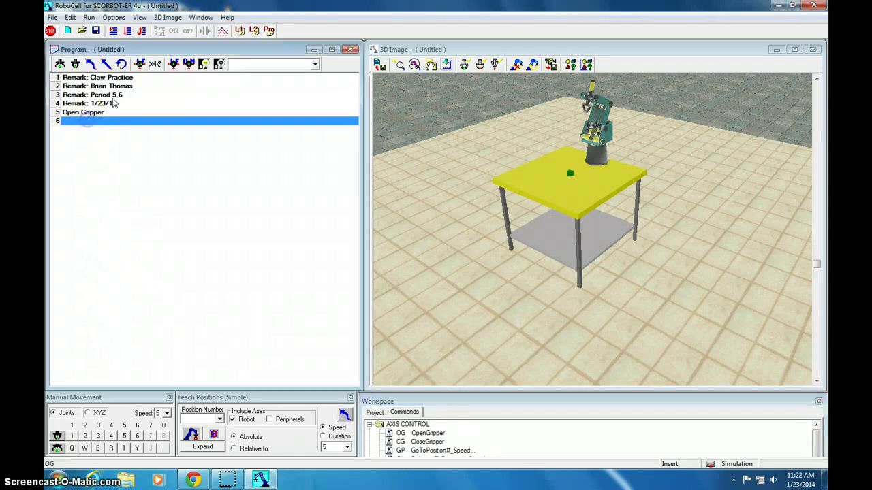
type("WT")
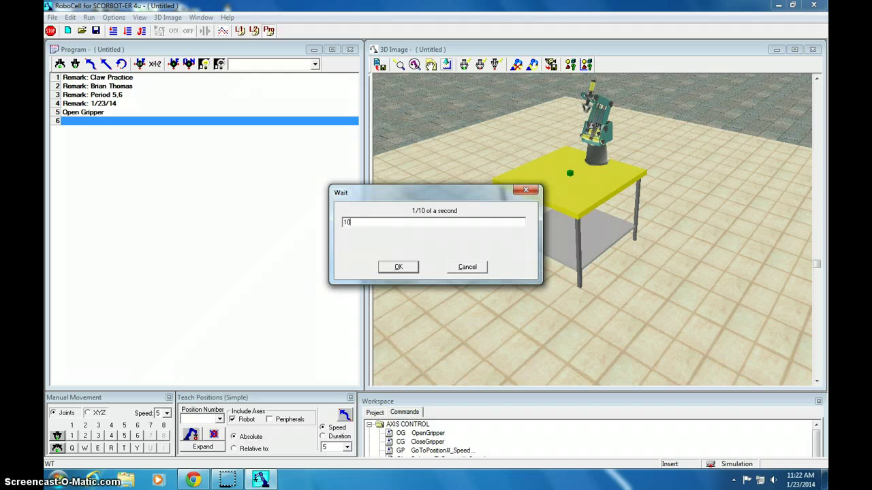
left_click(398, 266)
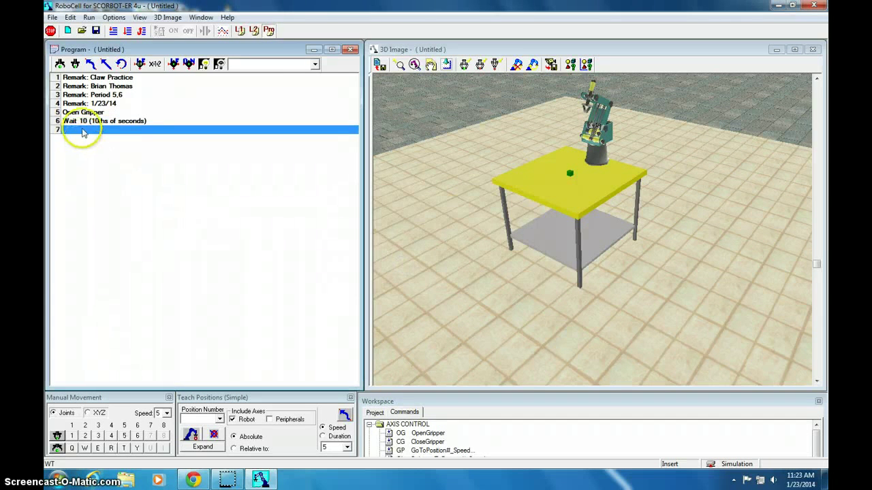
type("CG")
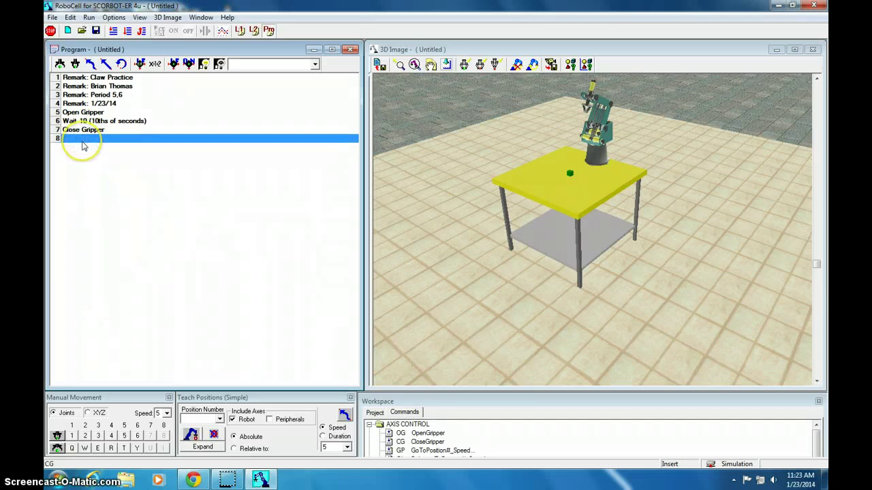
key("t")
type("5")
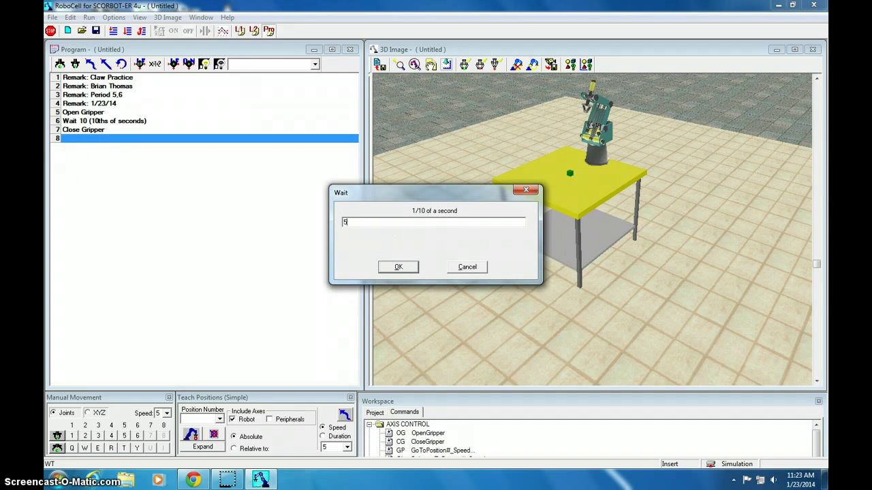
left_click(406, 267)
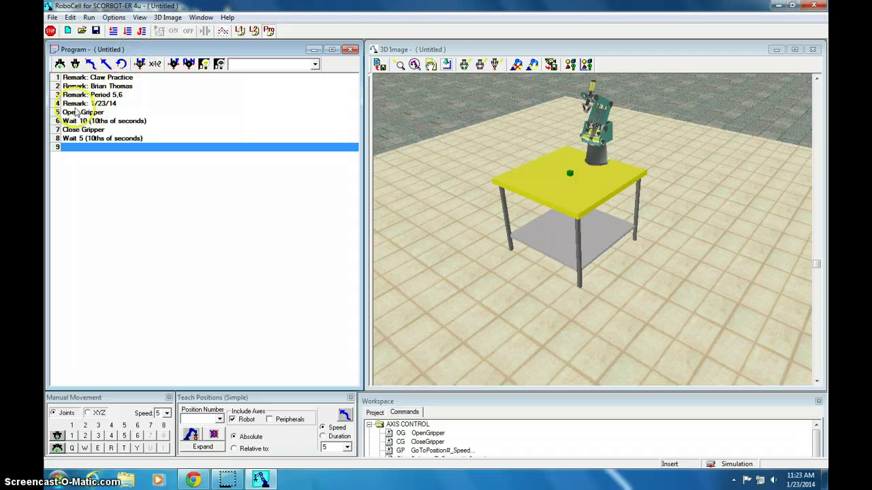
- Run the program once in simulation starting from the Open Gripper line
left_click(60, 115)
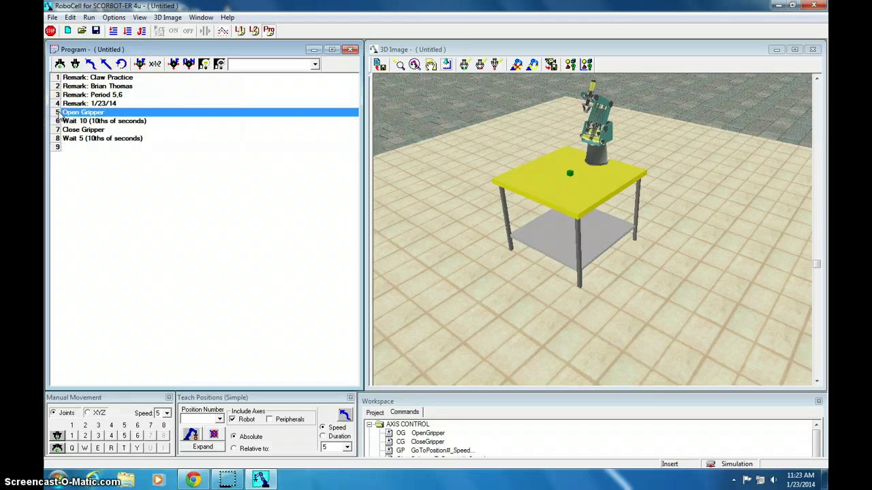
left_click(128, 33)
left_click(128, 31)
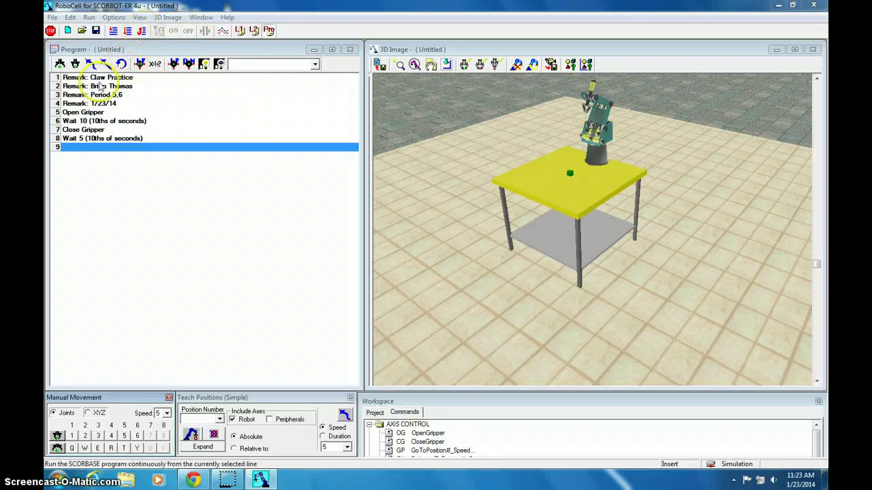
- Run the program continuously from the Open Gripper line, then stop it
left_click(85, 112)
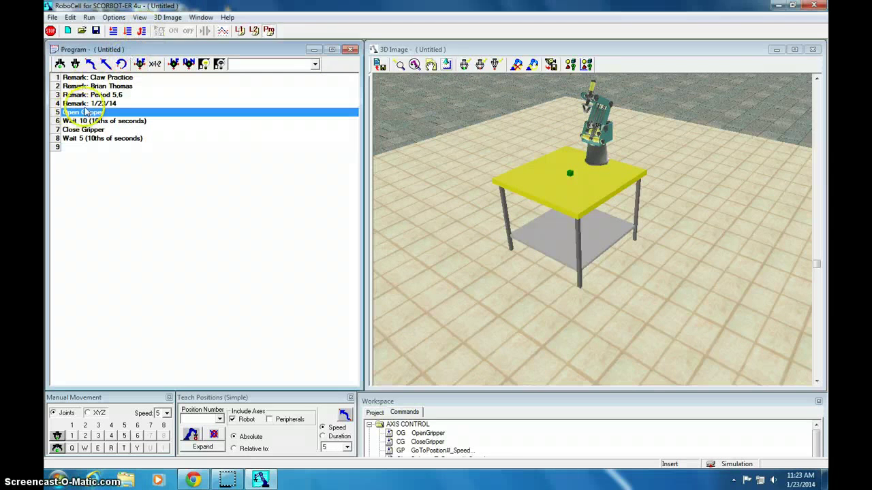
left_click(142, 30)
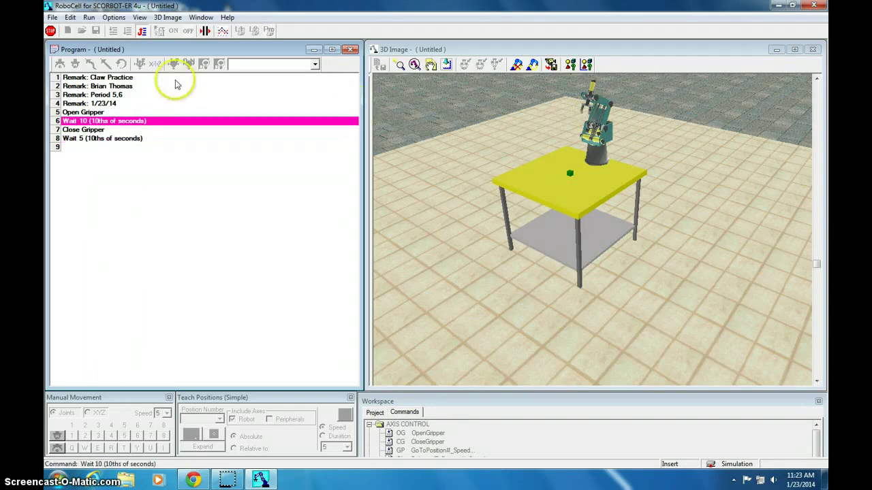
left_click(51, 31)
left_click(88, 148)
left_click(584, 106)
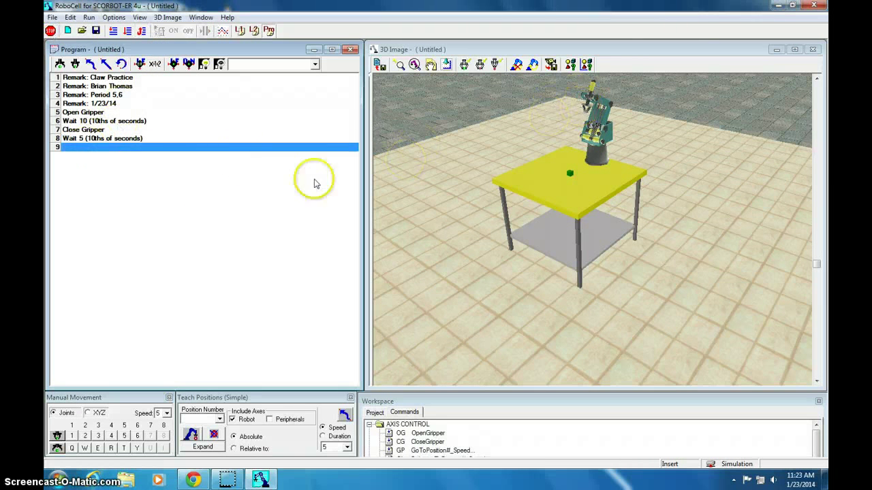